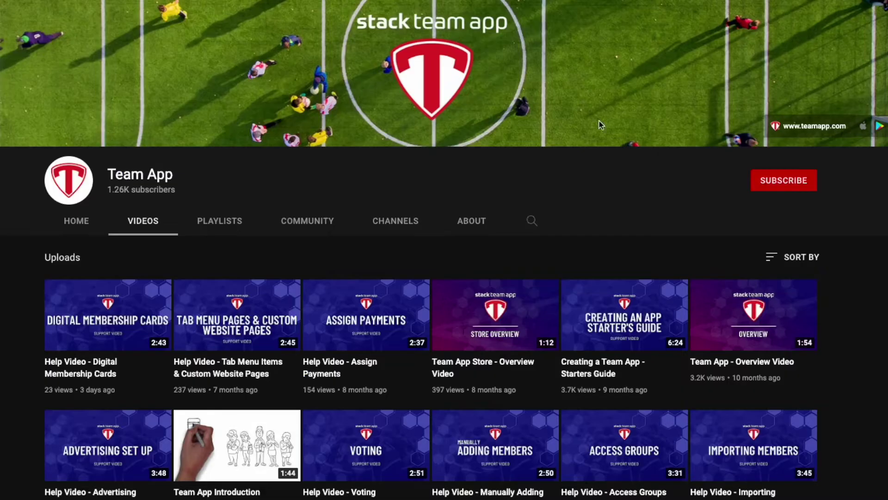
Subscribe to the Team App channel and set its notification bell to All
left_click(777, 183)
left_click(807, 183)
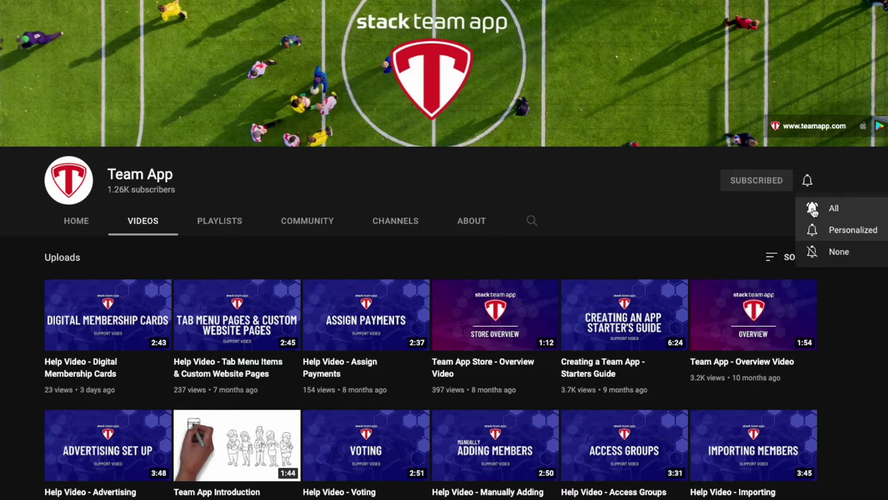
left_click(813, 210)
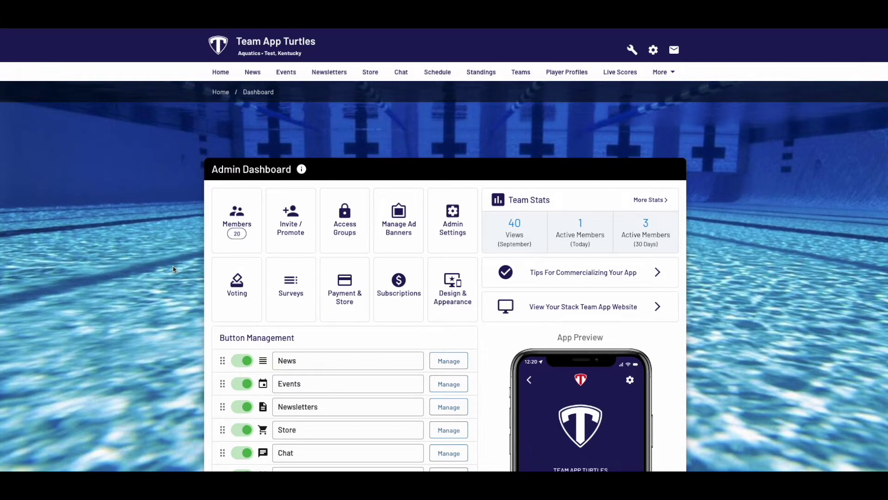
Open Manage beside Events and choose Import from the three-dot actions menu
scroll(173, 270, "down", 3)
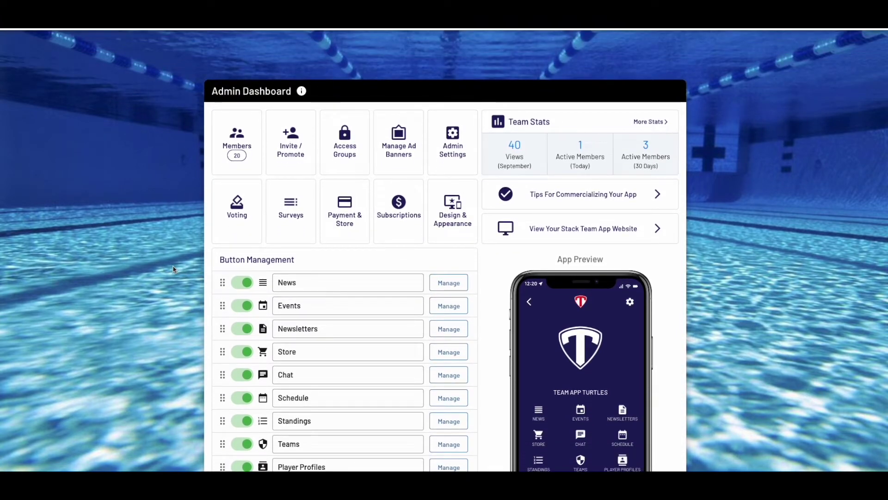
left_click(449, 309)
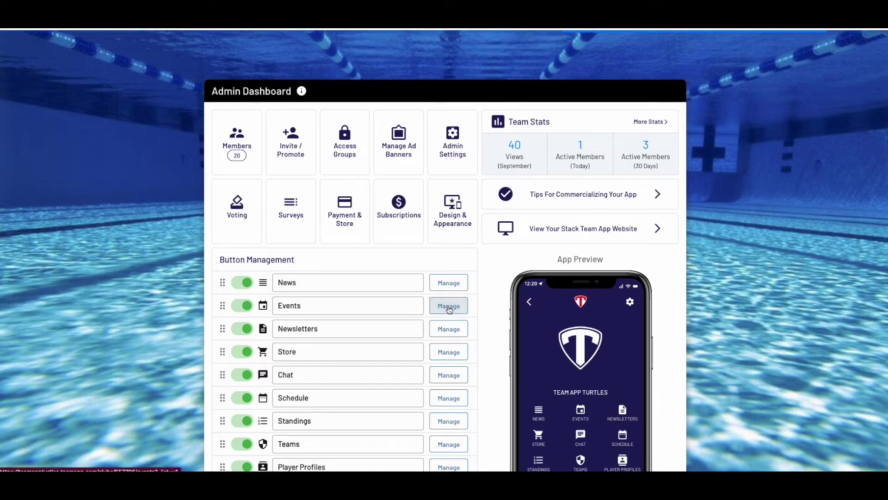
scroll(657, 251, "down", 1)
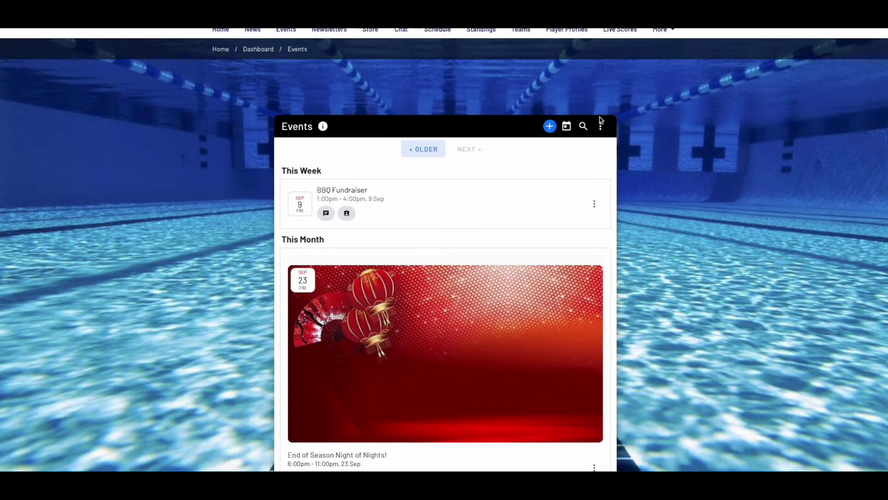
left_click(602, 128)
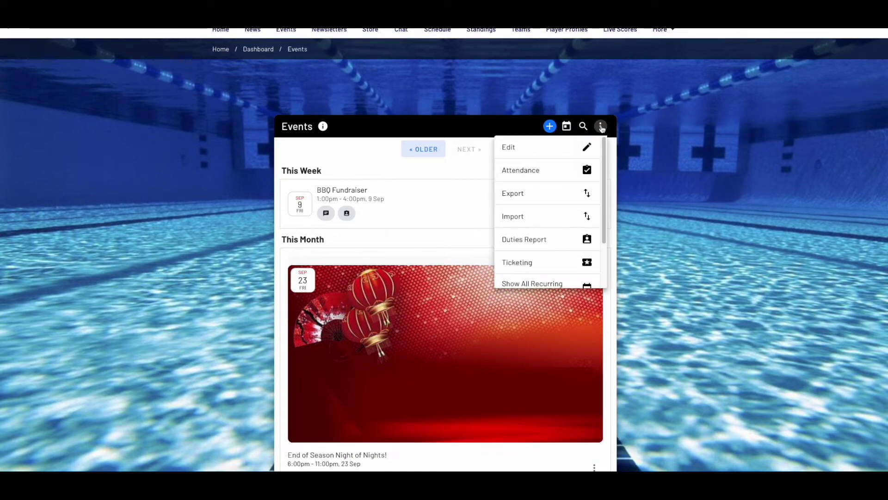
left_click(524, 215)
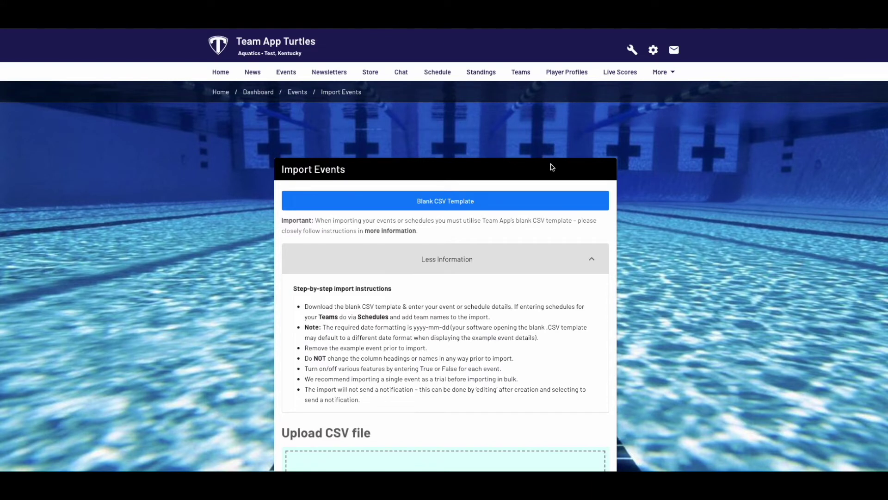
Download the Blank CSV Template and expand the More information import instructions
left_click(446, 202)
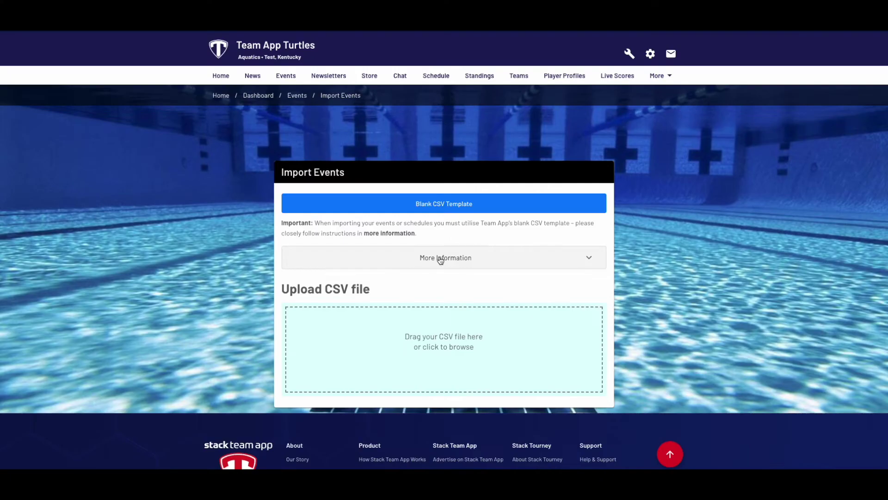
left_click(437, 260)
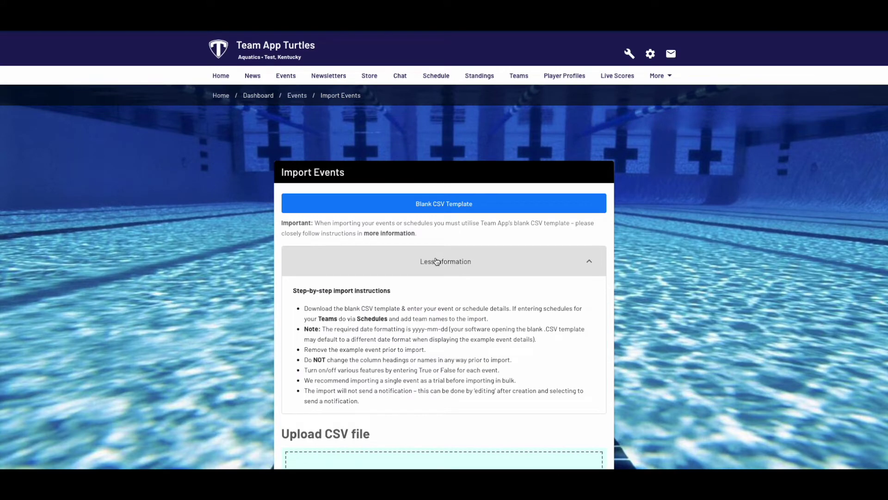
scroll(438, 261, "up", 1)
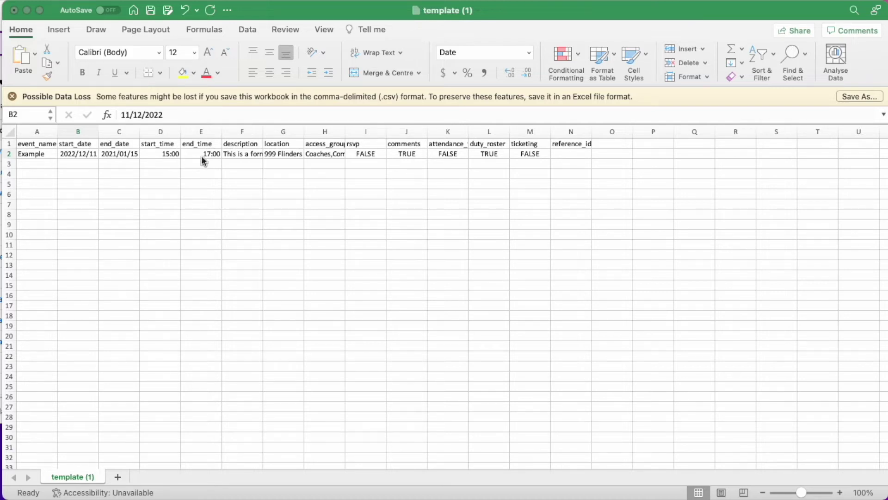
Autofit columns F and H, widen column K, and open row 2's context menu to delete it
left_click(265, 133)
double_click(265, 132)
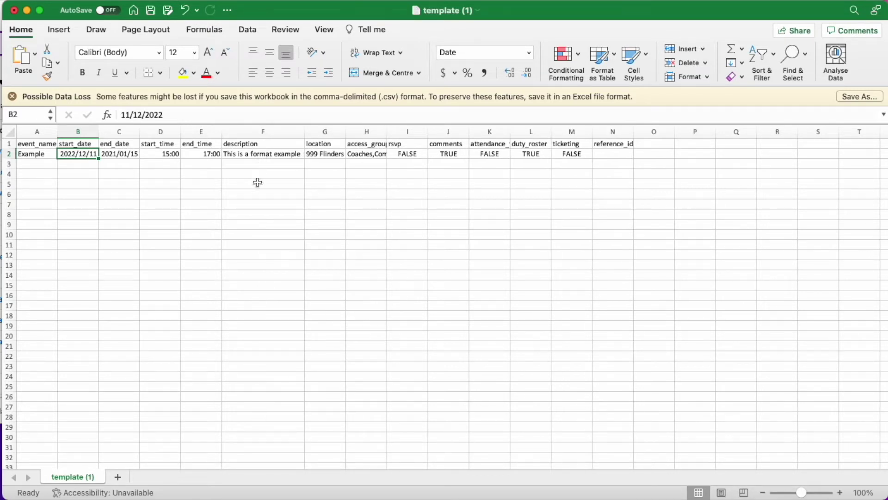
left_click(257, 153)
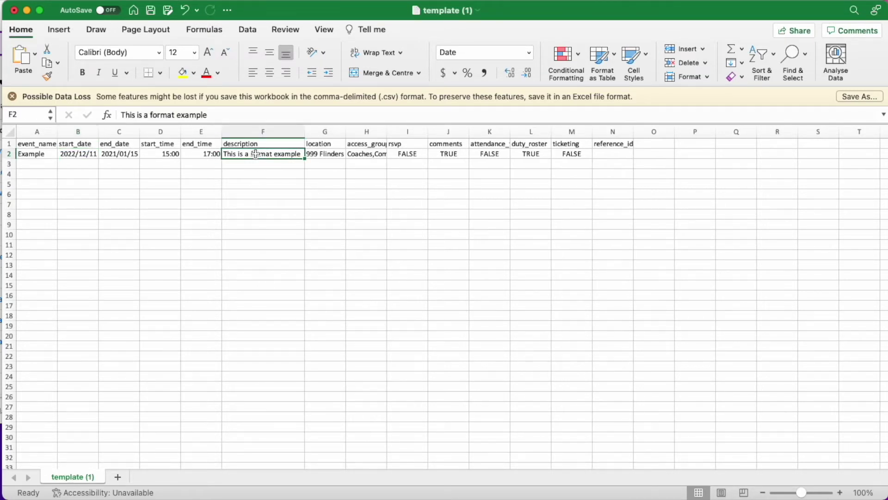
left_click_drag(386, 132, 386, 132)
double_click(387, 132)
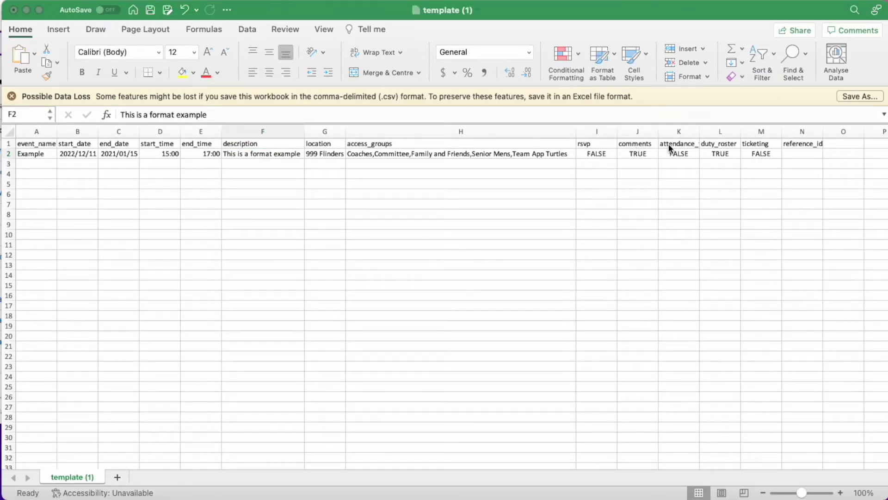
left_click(700, 130)
left_click_drag(699, 131, 767, 132)
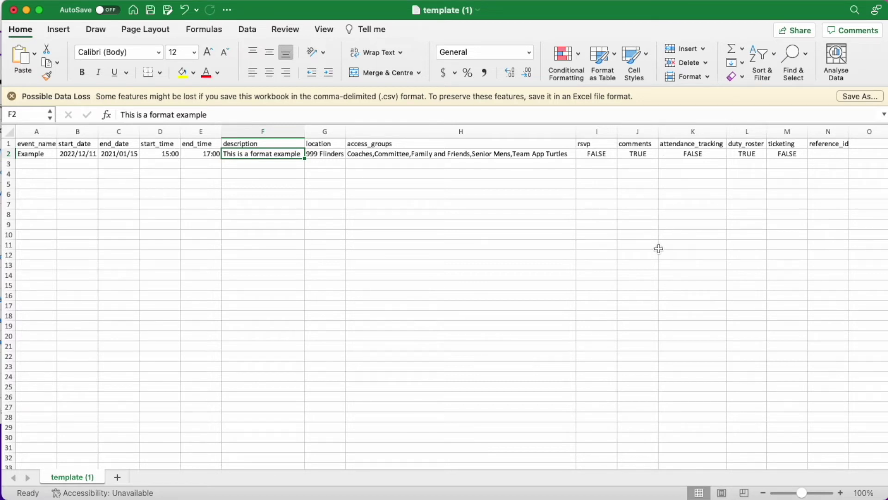
left_click(8, 153)
right_click(8, 153)
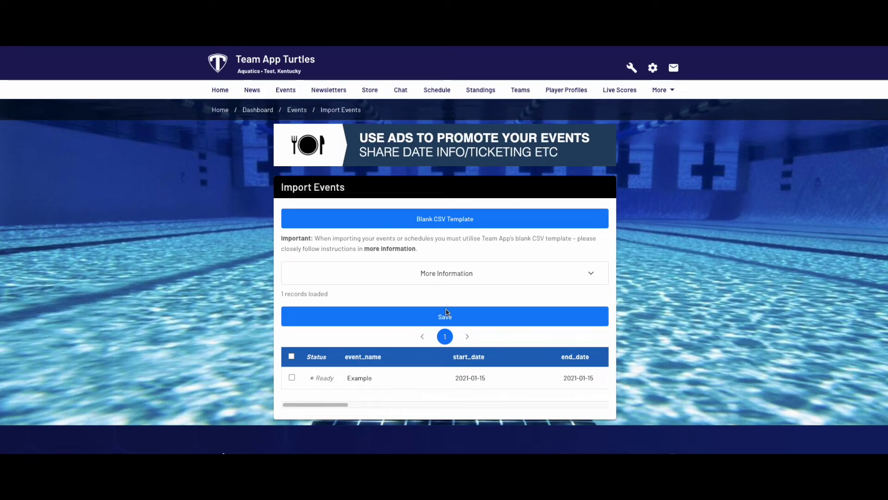
Select all loaded event records and save the imported Example event
left_click(291, 356)
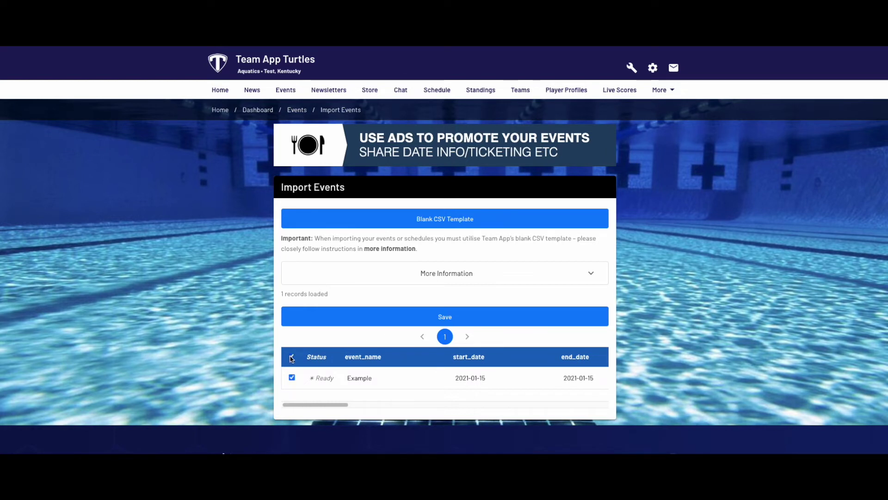
left_click(452, 316)
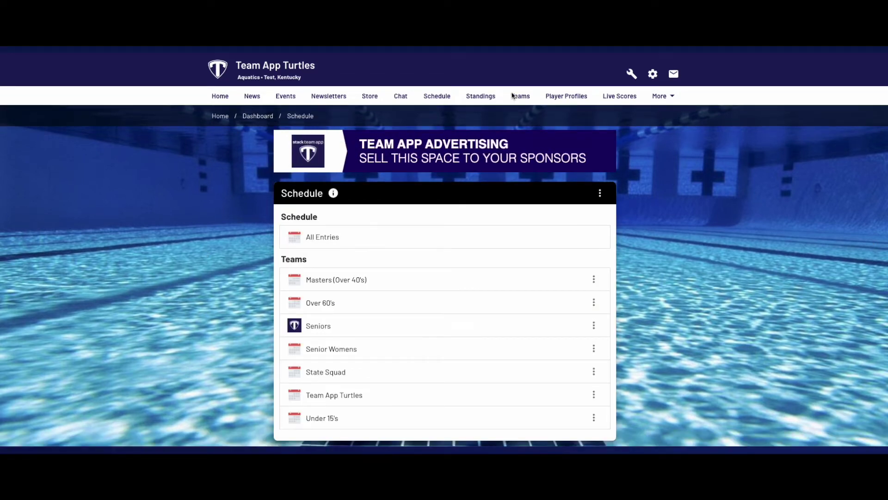
Return from the teams list and open Manage beside Schedule
left_click(525, 100)
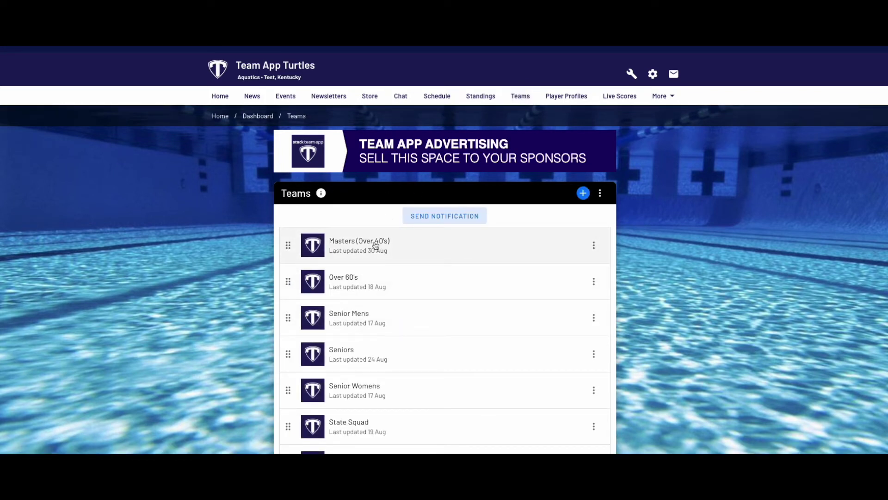
left_click(435, 97)
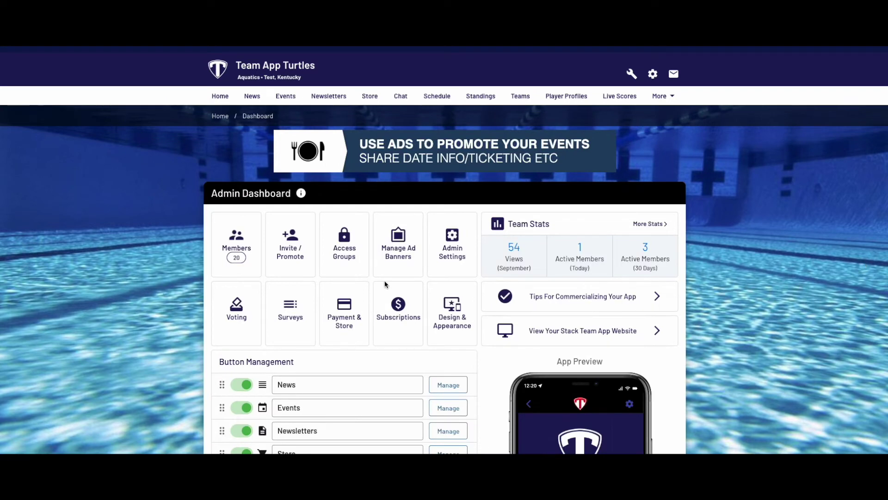
scroll(385, 280, "down", 1)
scroll(384, 284, "down", 4)
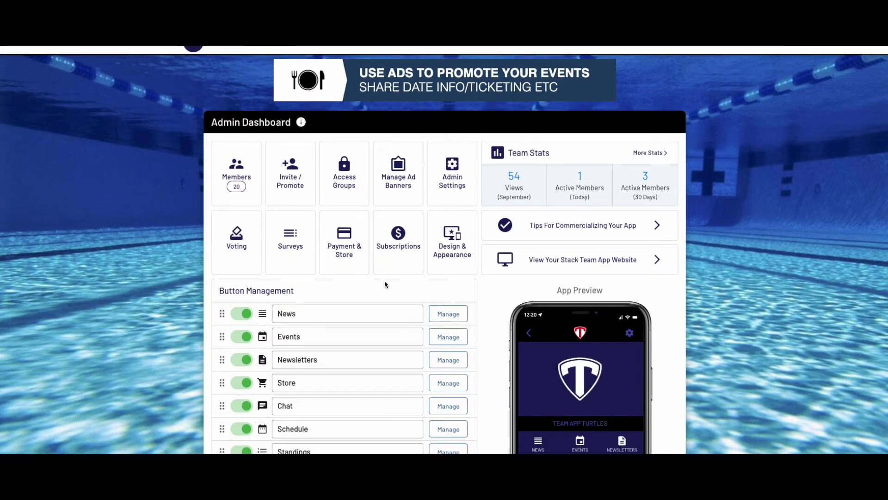
scroll(384, 275, "down", 1)
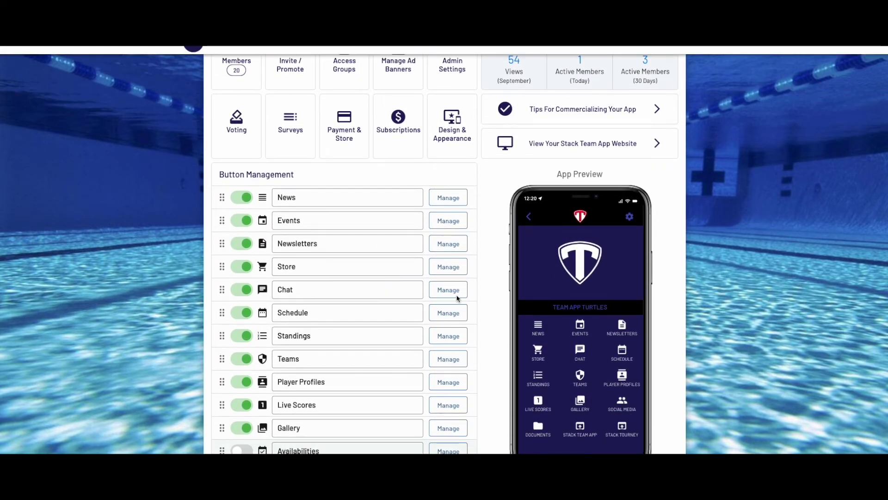
left_click(449, 314)
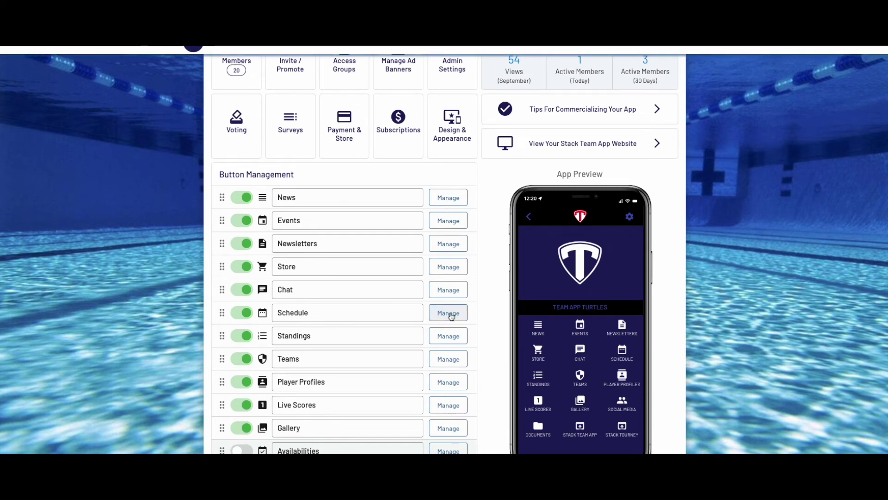
Open the All Entries schedule and choose Import from its three-dot menu
scroll(218, 309, "down", 1)
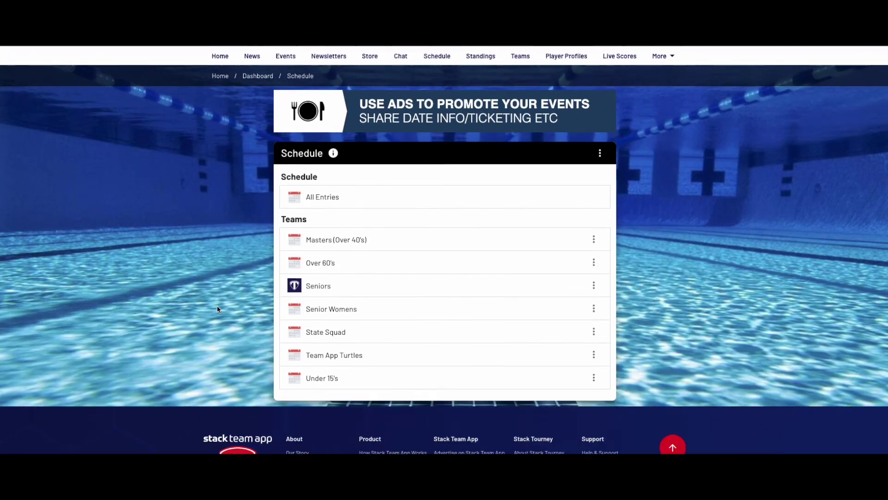
left_click(320, 195)
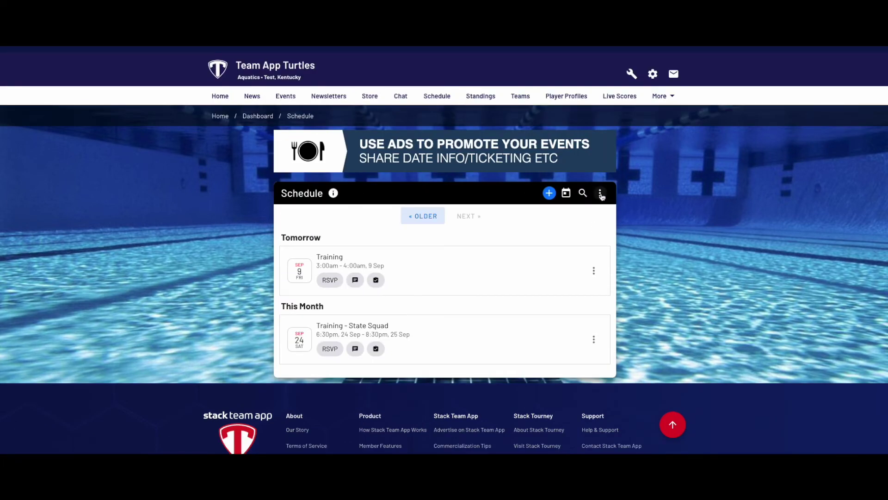
left_click(600, 194)
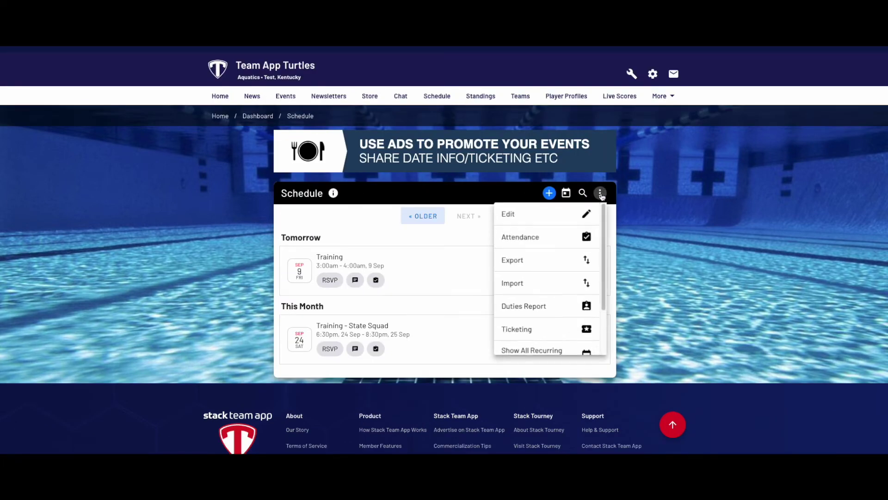
left_click(540, 286)
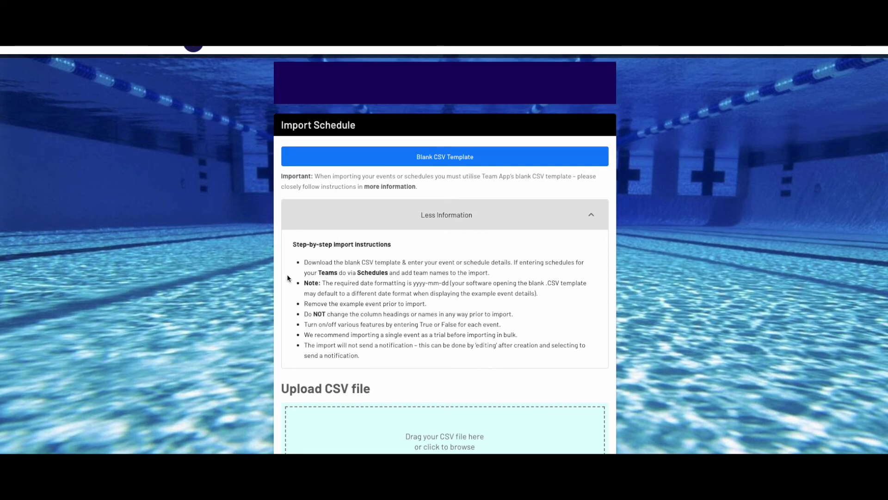
Select all loaded schedule records, including the Team 1 Example entry, for import
scroll(288, 277, "down", 1)
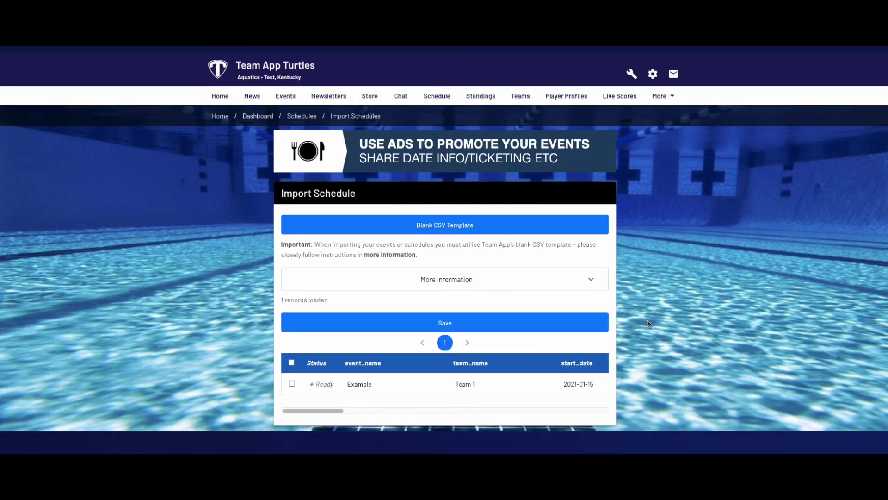
scroll(433, 257, "down", 1)
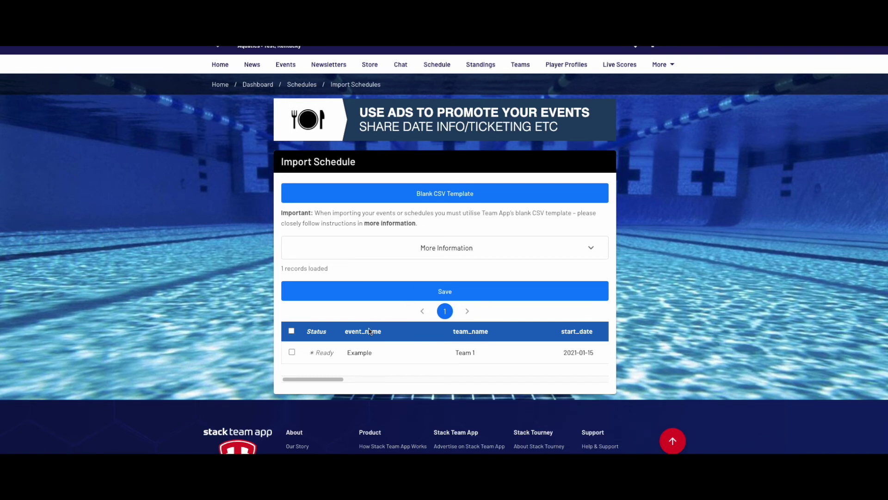
left_click(292, 331)
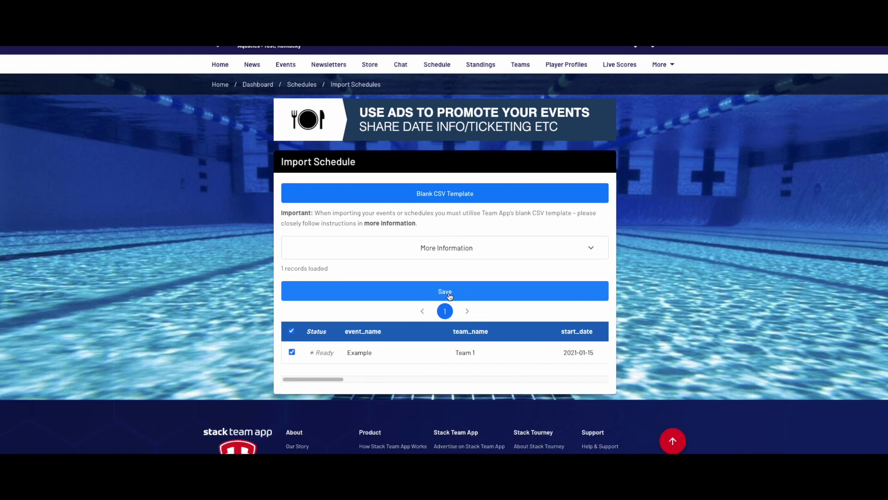